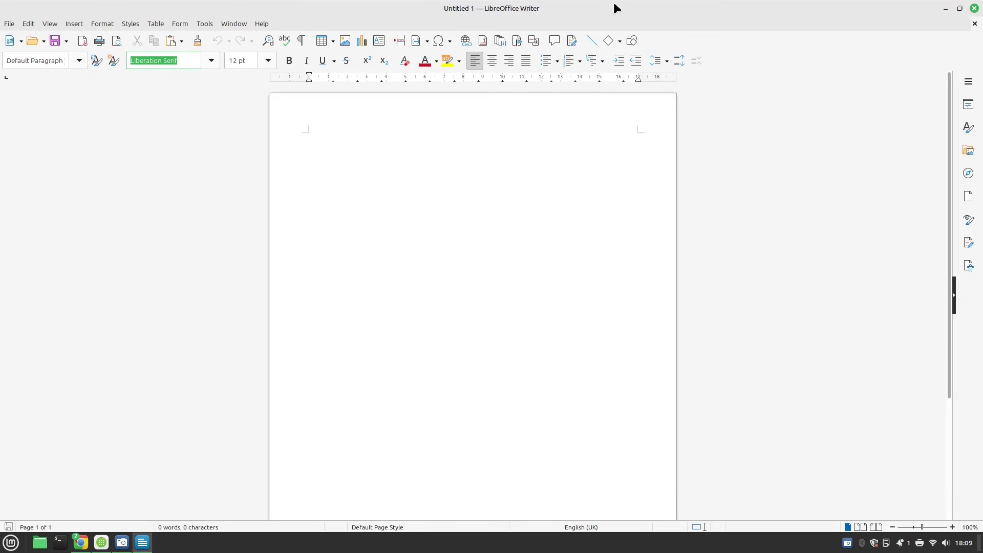
Scroll through Writer's font list, noting Arial and Times New Roman are absent, then close it.
click(211, 61)
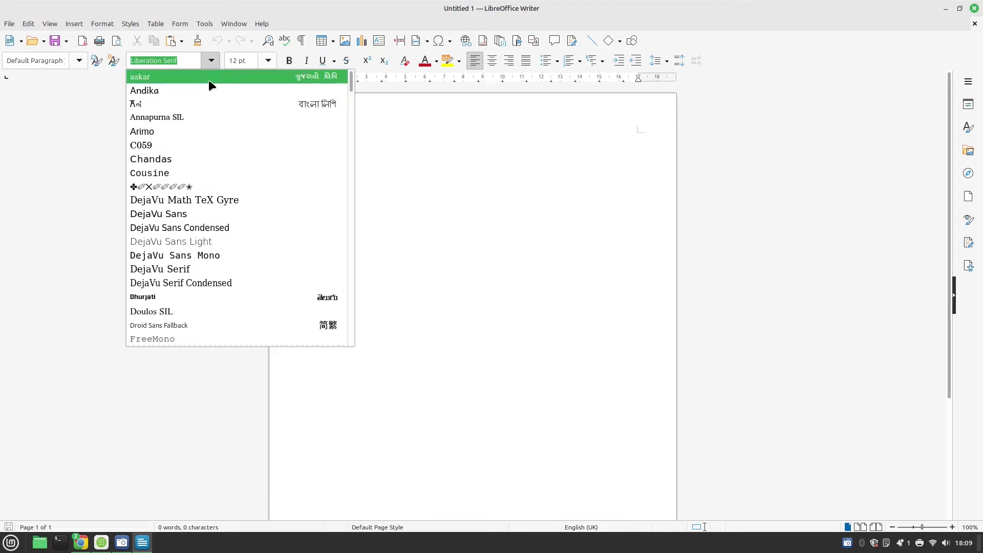
mouse_move(352, 80)
mouse_down()
mouse_move(342, 332)
mouse_move(346, 71)
mouse_up()
click(44, 162)
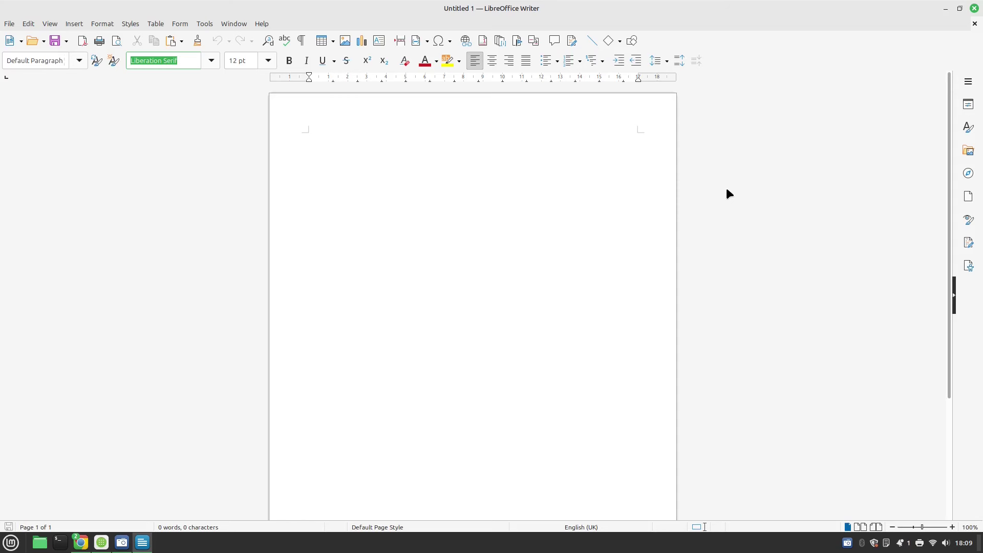
Close LibreOffice Writer completely.
click(945, 9)
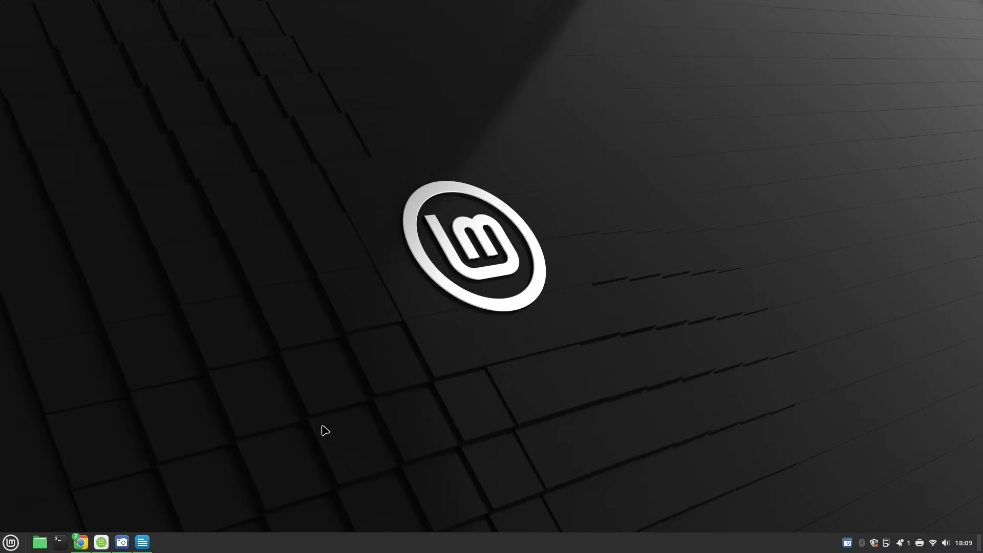
click(142, 542)
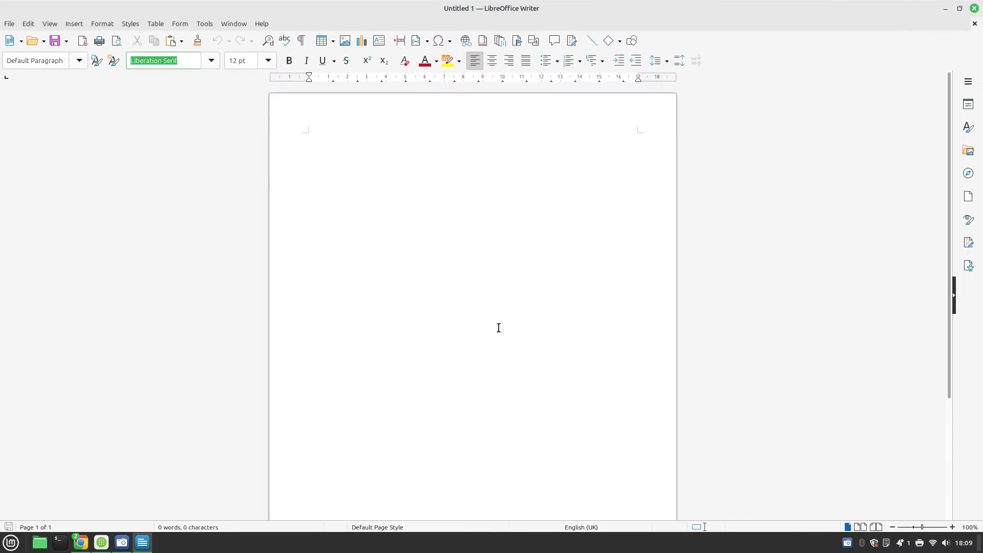
click(974, 8)
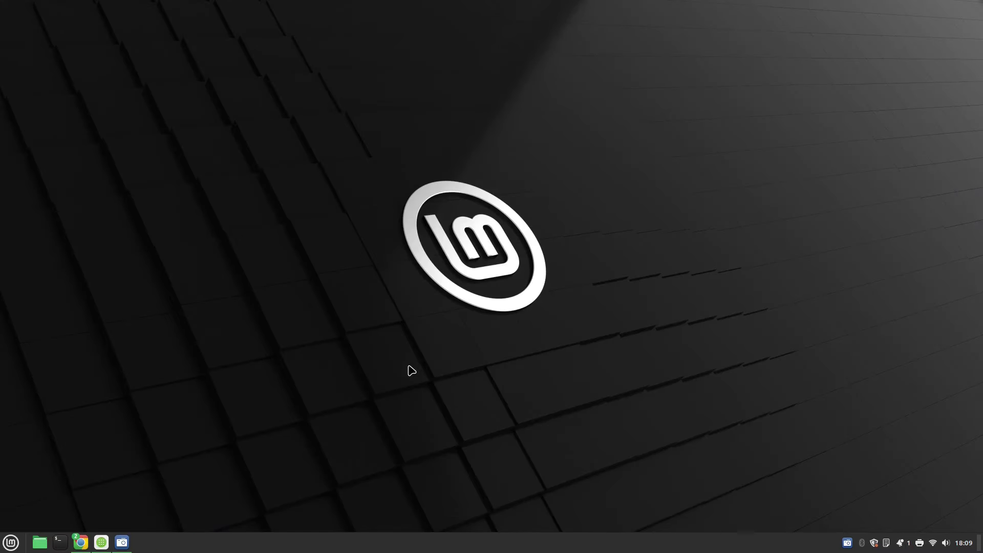
Launch Software Manager from the Mint menu and search for 'ttf' font packages.
click(11, 542)
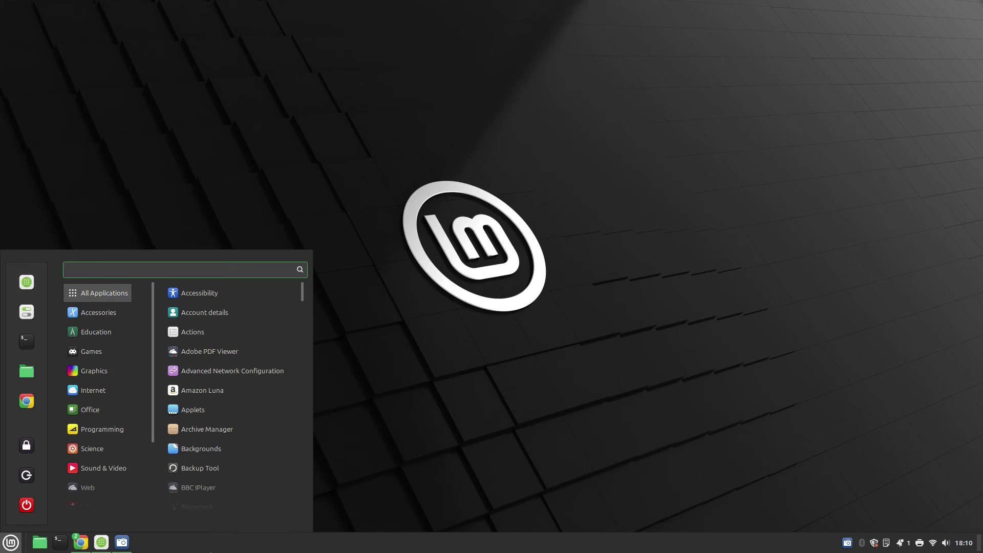
click(102, 543)
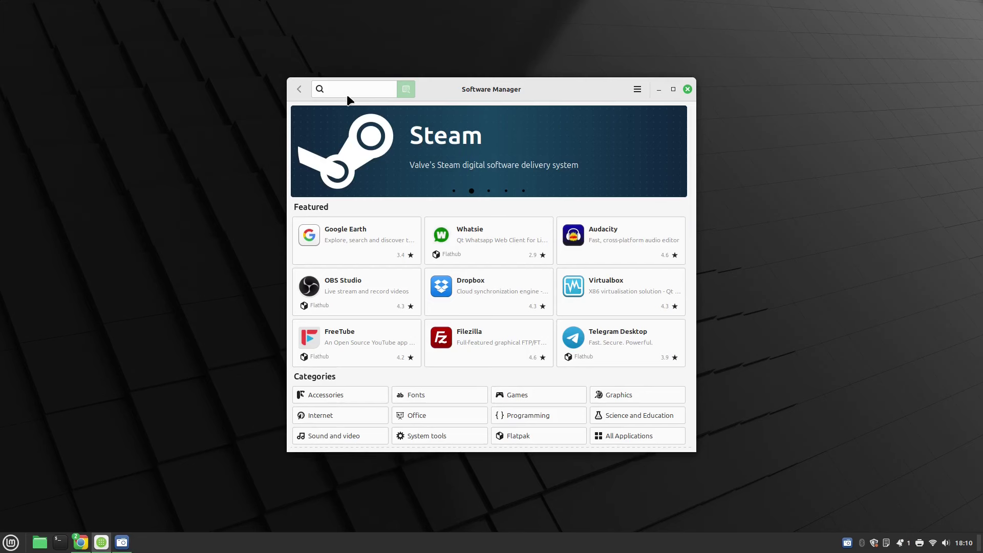
text(ttf)
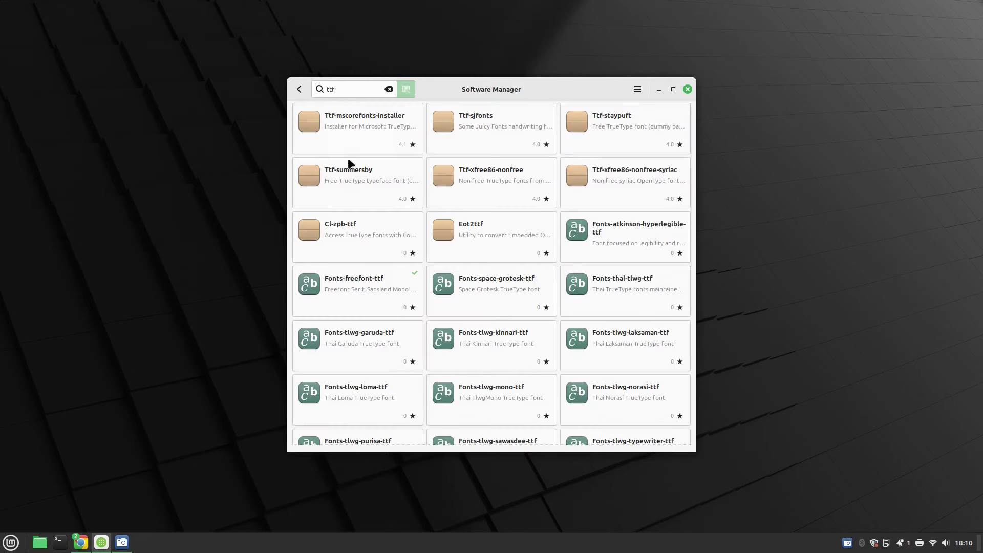
Install Ttf-mscorefonts-installer with its extra packages, authorising with the account password, then return to the results.
click(358, 126)
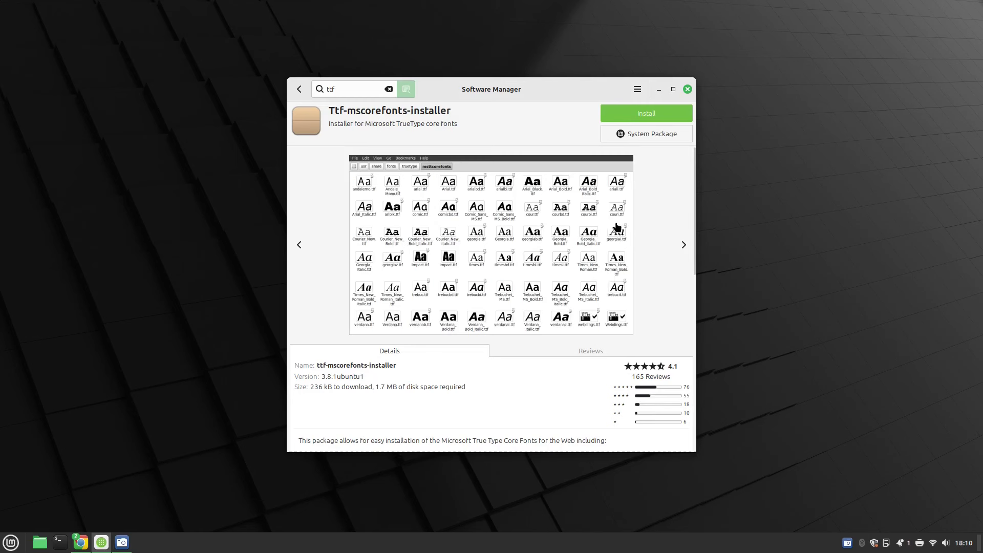
click(646, 111)
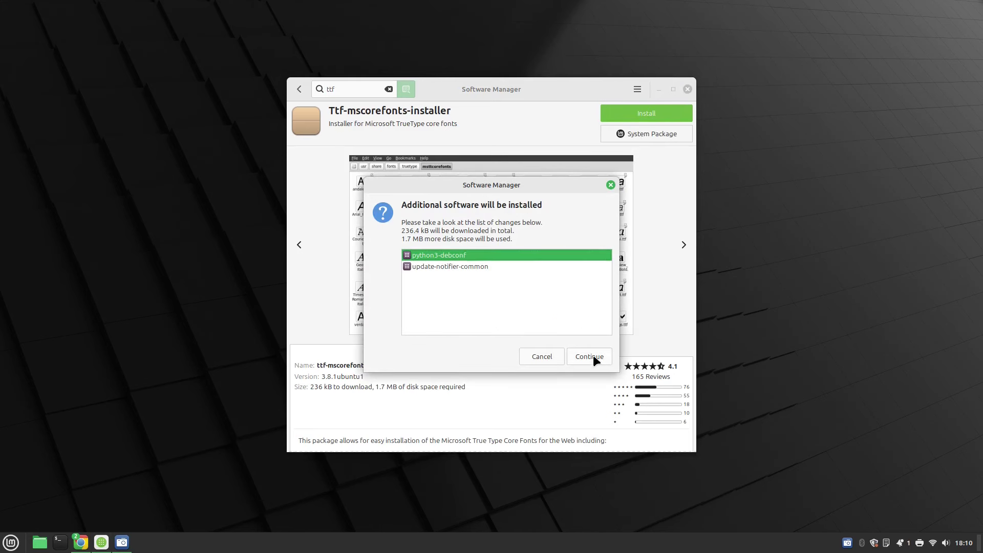
click(592, 356)
text(********)
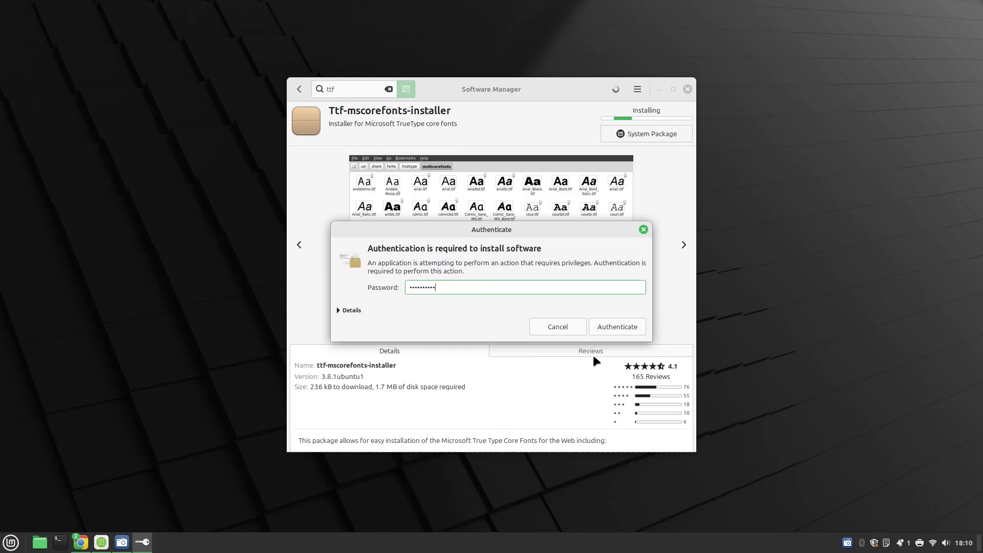
key(Return)
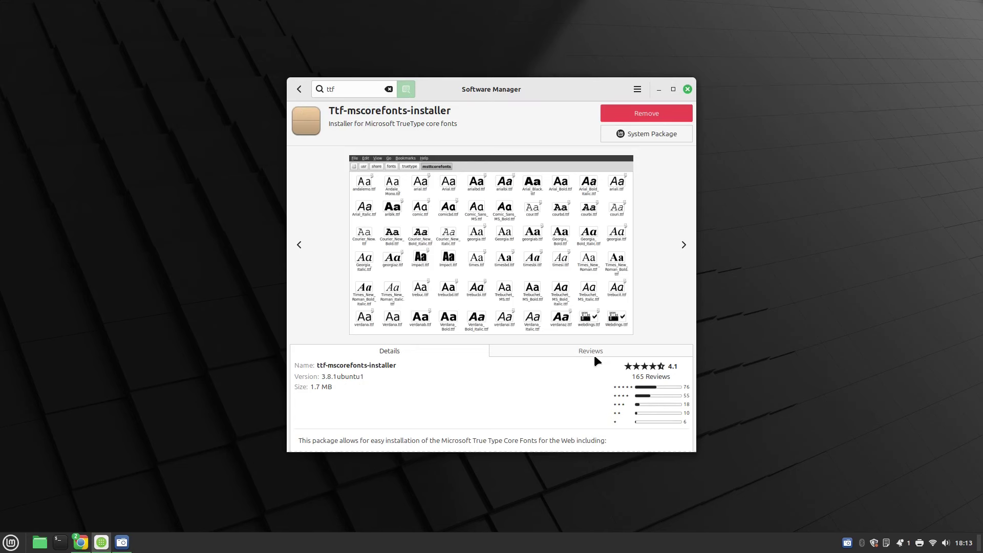
click(300, 90)
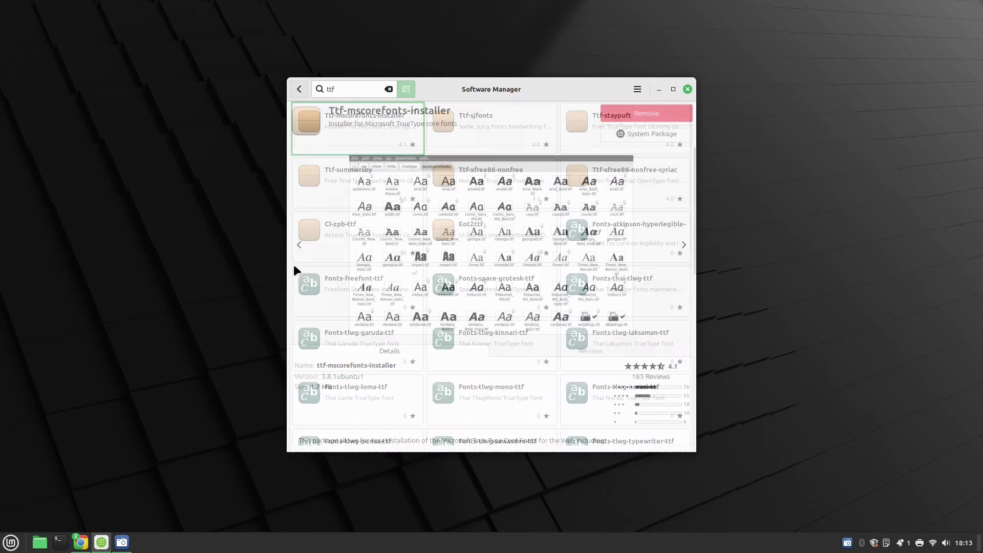
Launch LibreOffice Writer from the Mint menu by searching 'libre'.
click(18, 544)
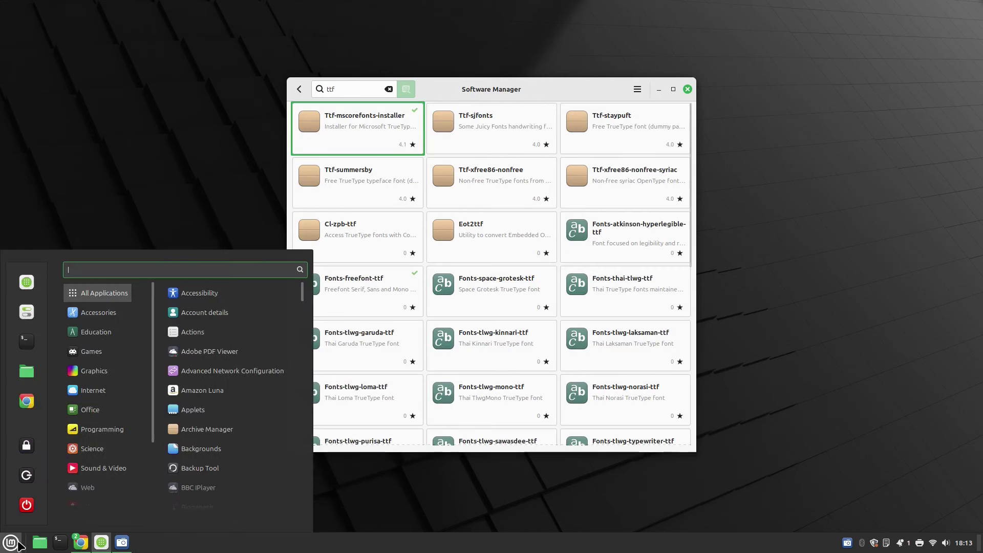
text(libre)
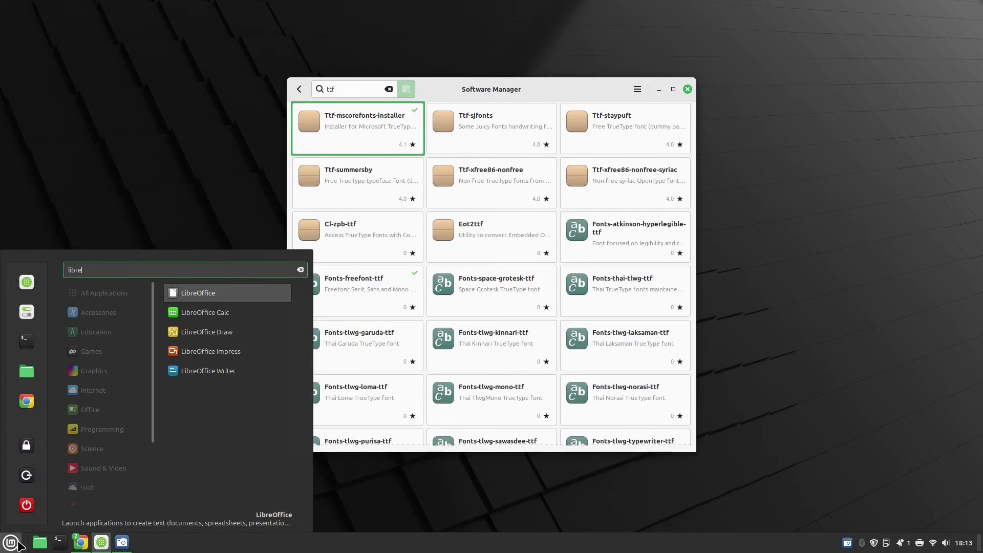
click(233, 374)
Scroll the Font Name list to confirm Arial, Courier New, Times New Roman and Verdana appear.
click(211, 61)
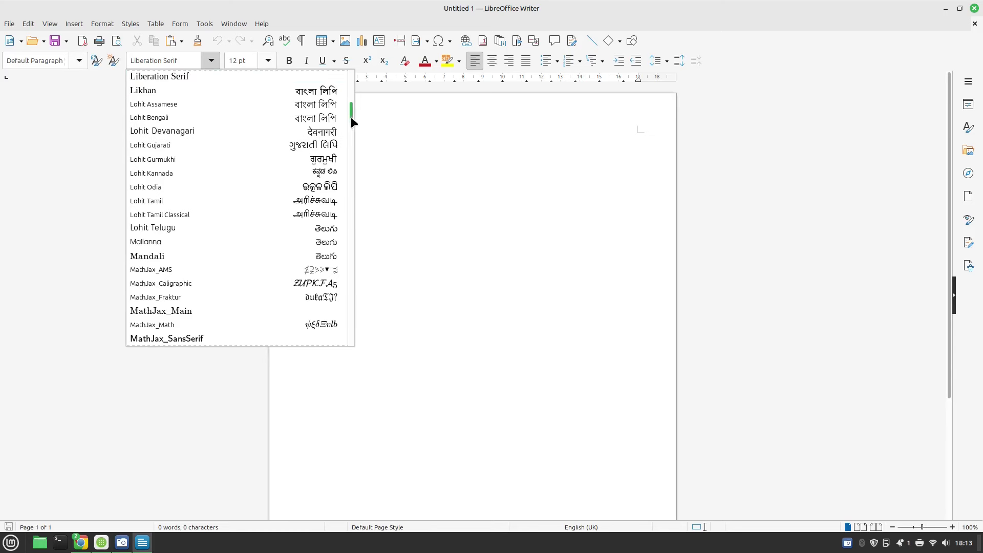
drag(351, 116, 356, 78)
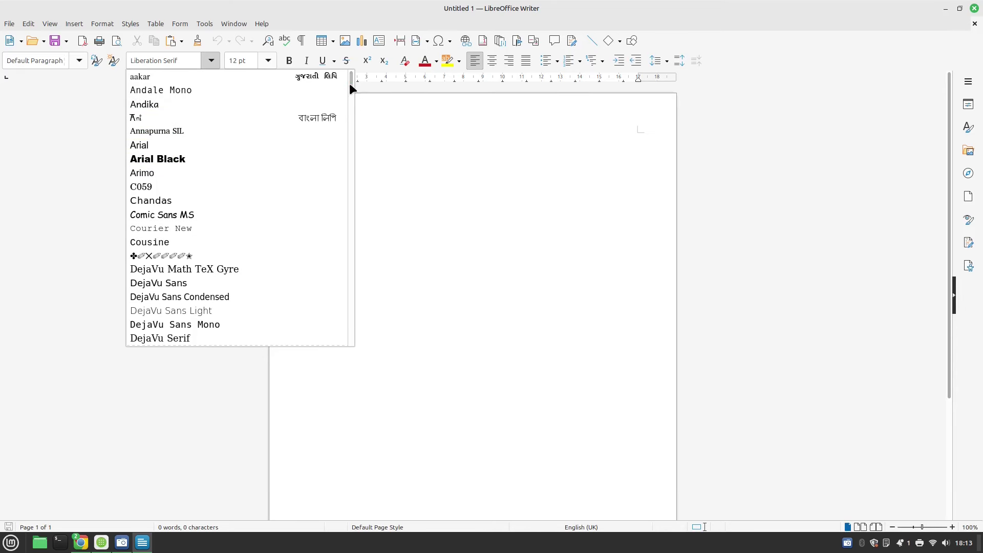
drag(349, 83, 349, 229)
drag(351, 175, 354, 332)
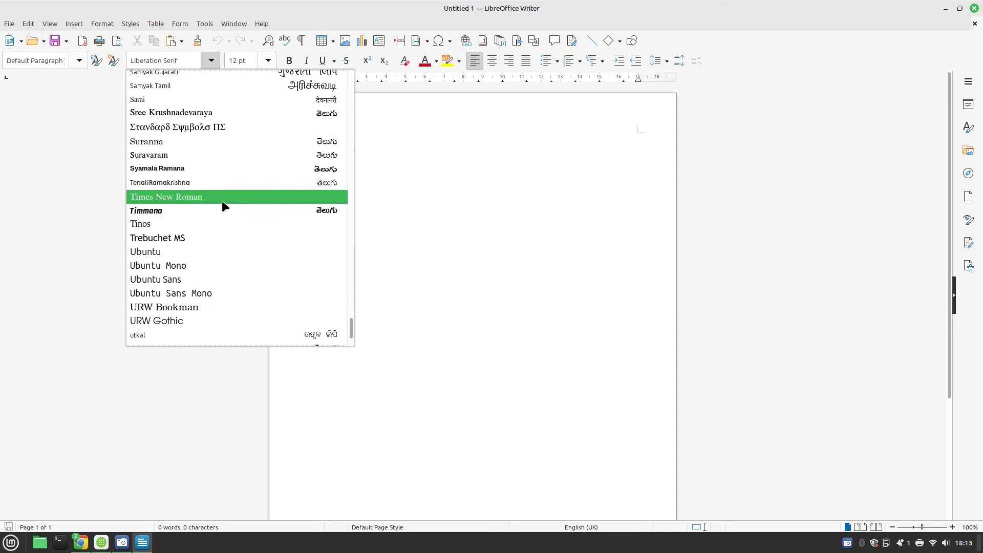
scroll(222, 221, down, 3)
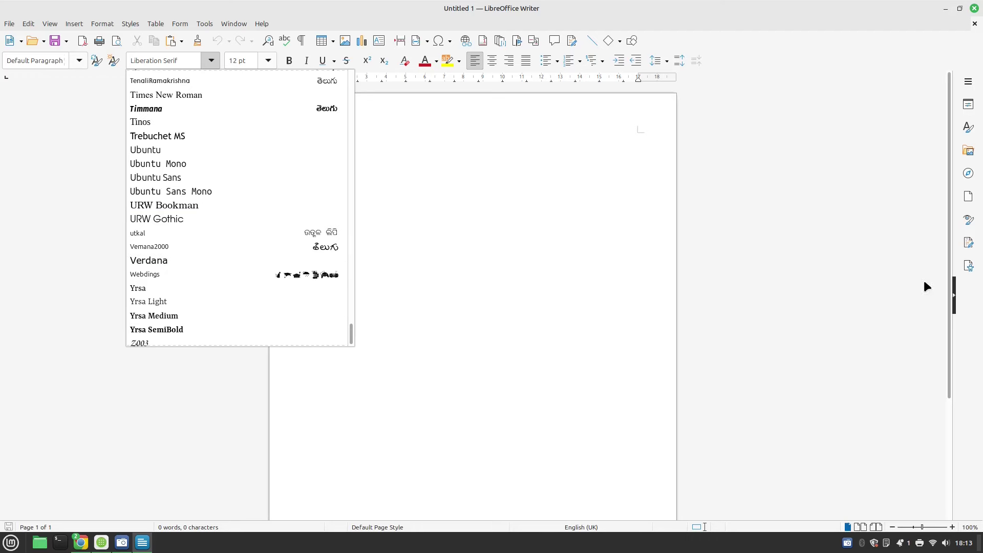
Close the font list unchanged, switch to Software Manager and minimize Writer.
click(874, 295)
key(alt+Tab)
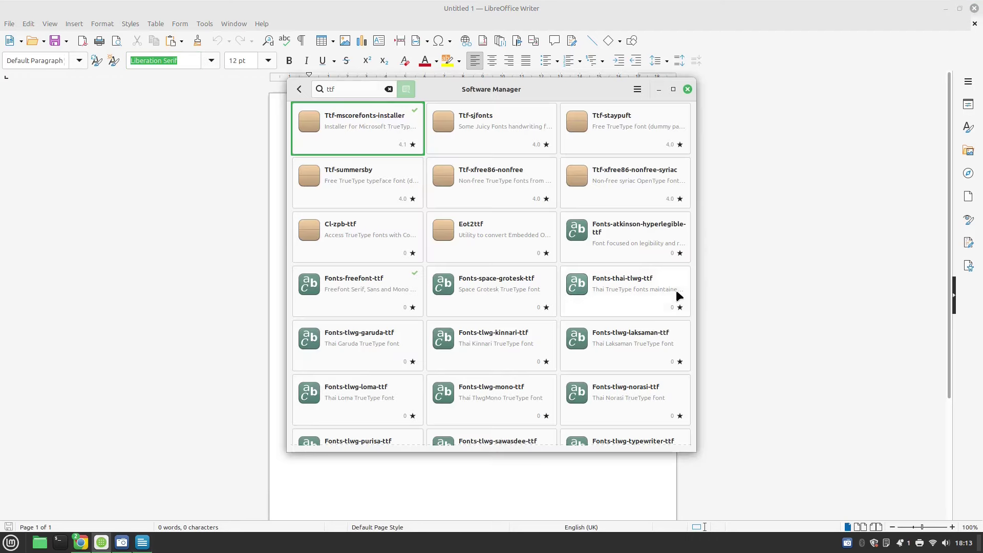
click(945, 9)
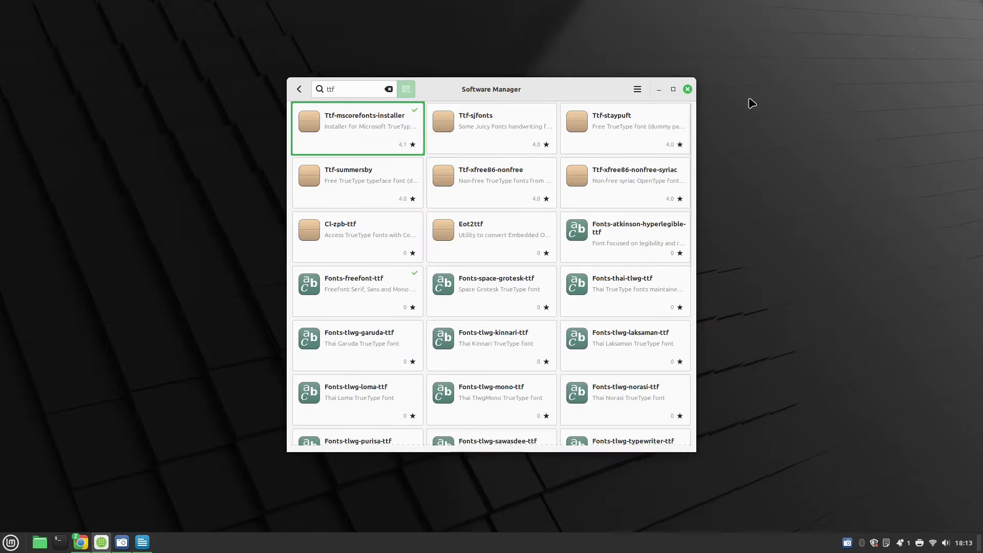
View the Ttf-sjfonts and Ttf-staypuft package details, going back after each.
click(504, 127)
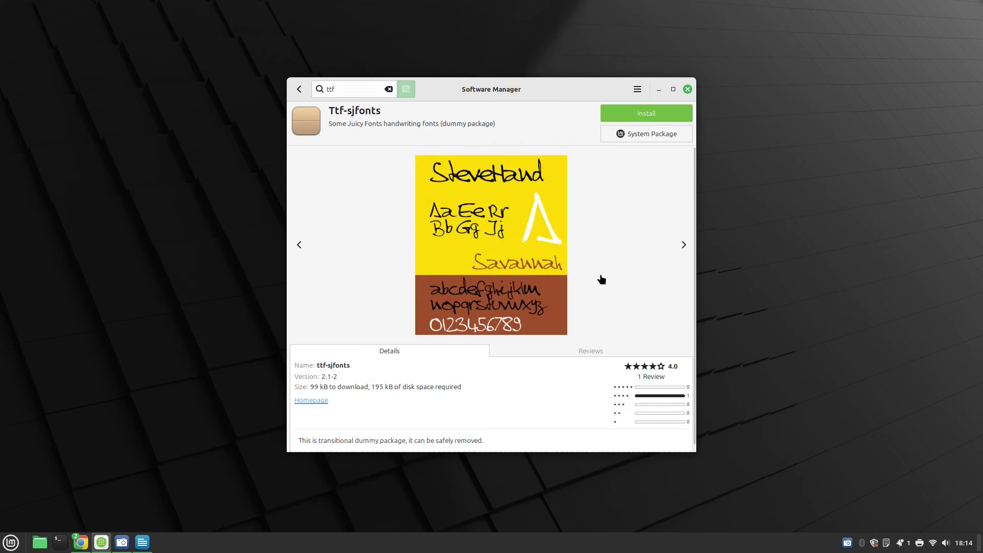
click(300, 89)
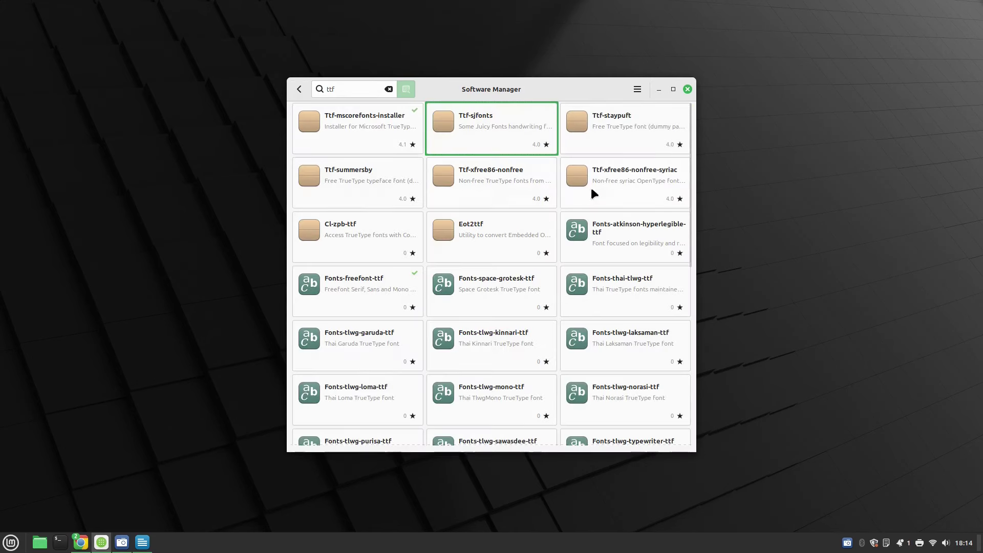
click(607, 142)
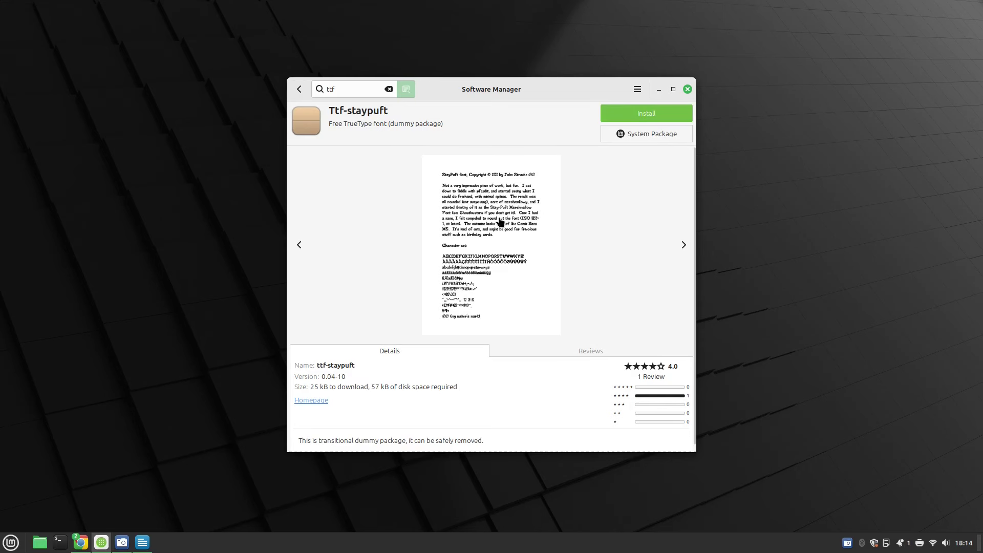
click(301, 90)
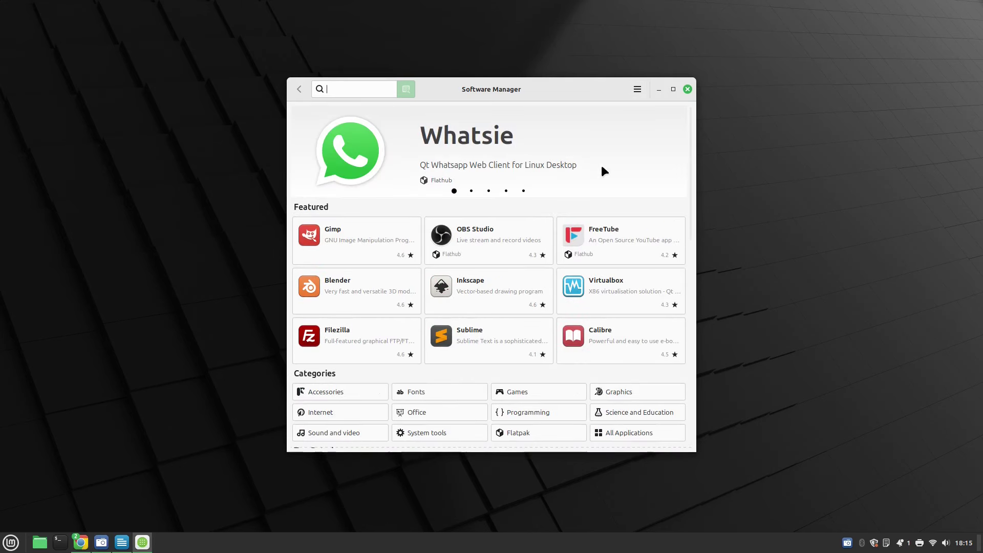
Browse the Fonts category list, where Ttf-mscorefonts-installer shows as installed.
click(441, 392)
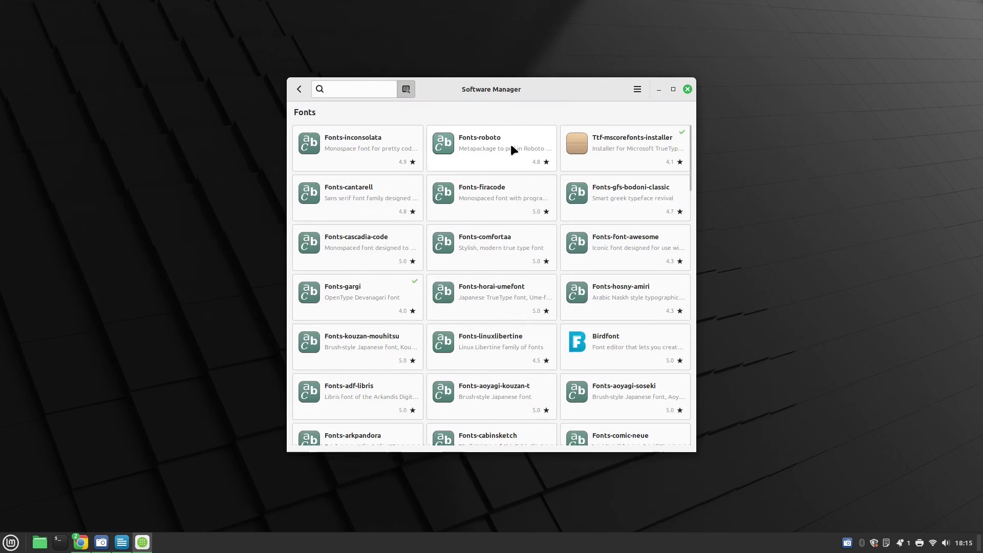
scroll(511, 146, down, 3)
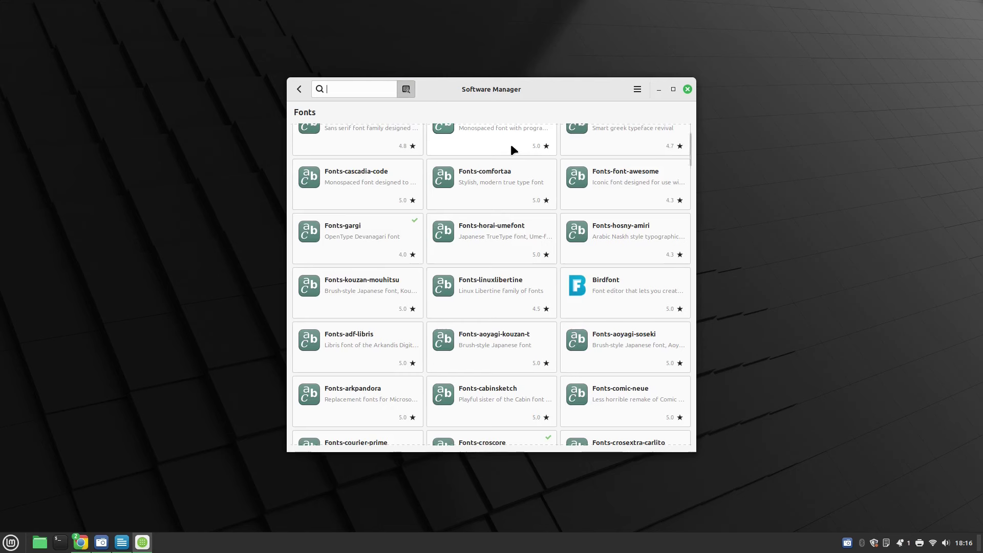
scroll(511, 149, up, 3)
scroll(511, 149, down, 5)
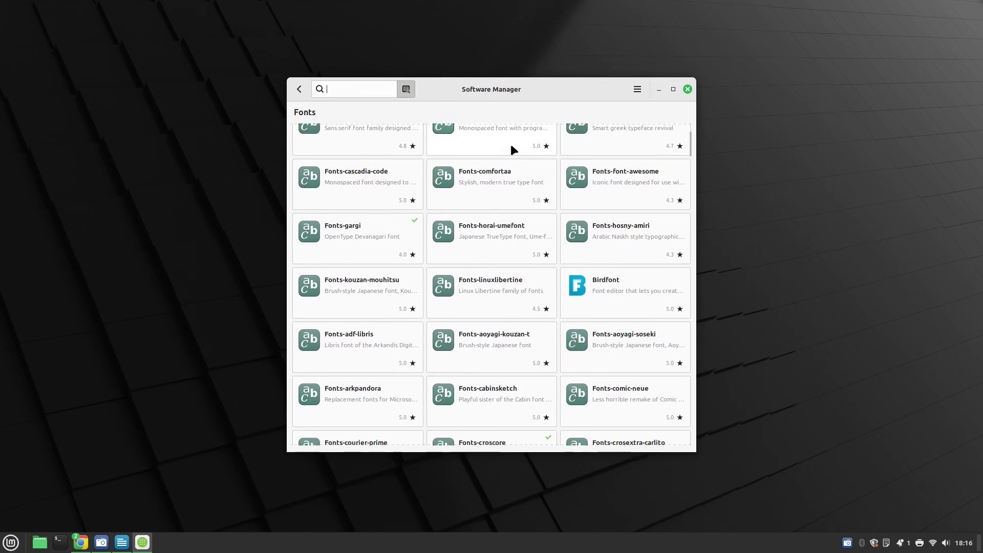